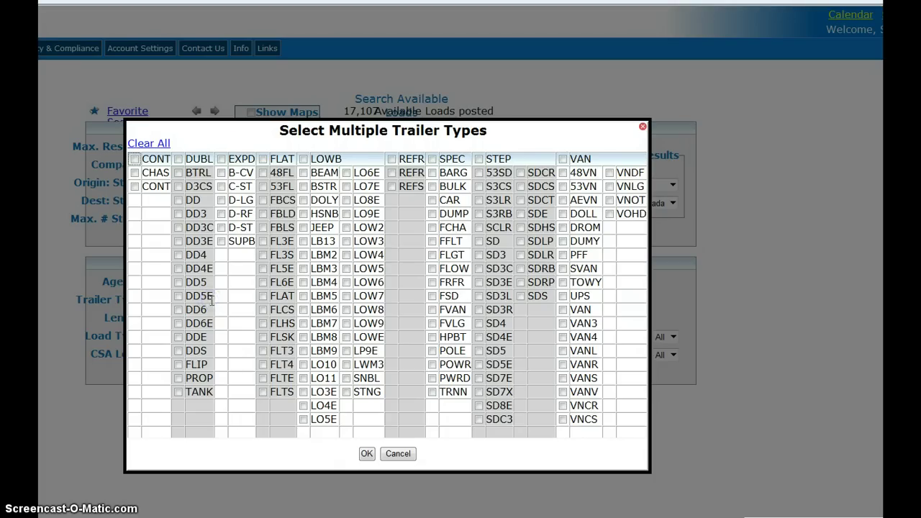
- Select the trailer types 48FL, 53FL and FLAT and apply them to the load search
{"action": "left_click", "coordinate": [263, 172]}
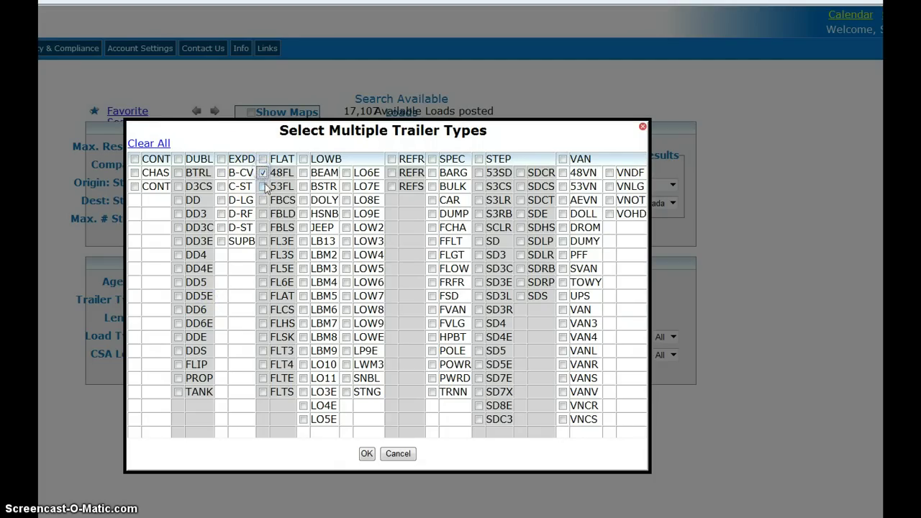
{"action": "left_click", "coordinate": [263, 186]}
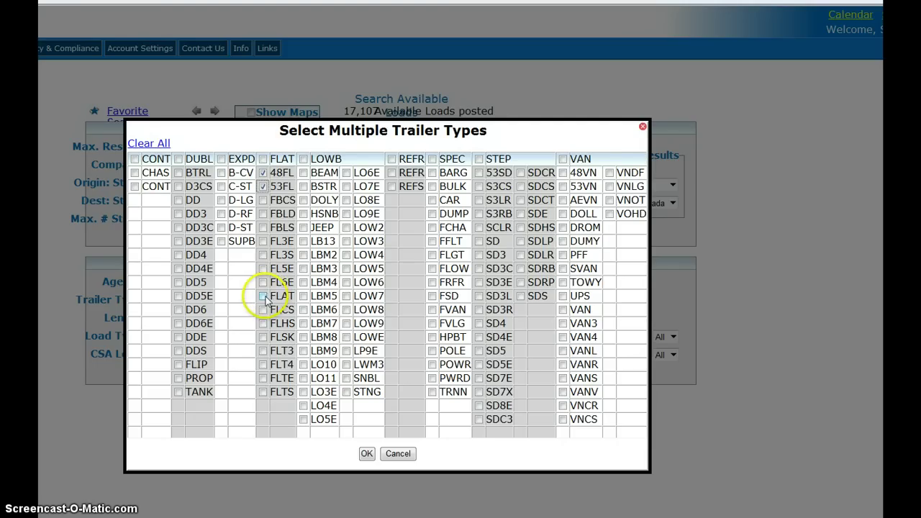
{"action": "left_click", "coordinate": [263, 295]}
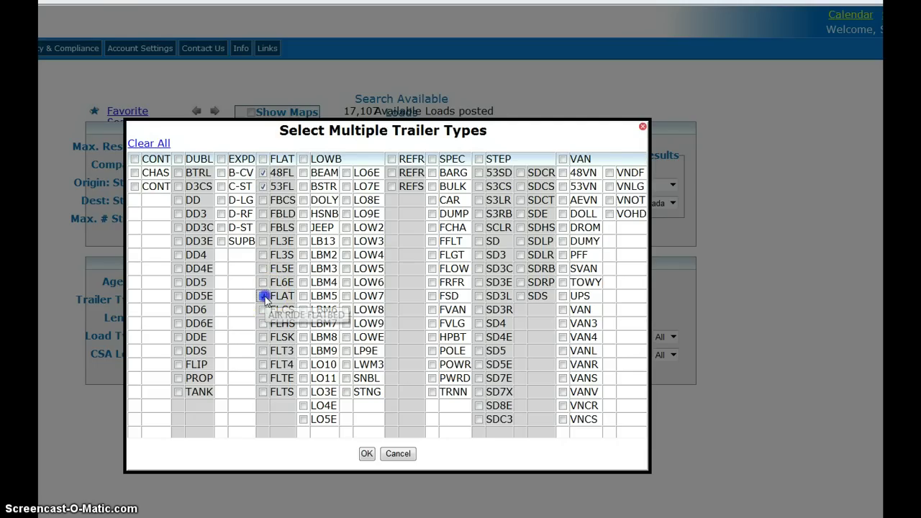
{"action": "left_click", "coordinate": [366, 453]}
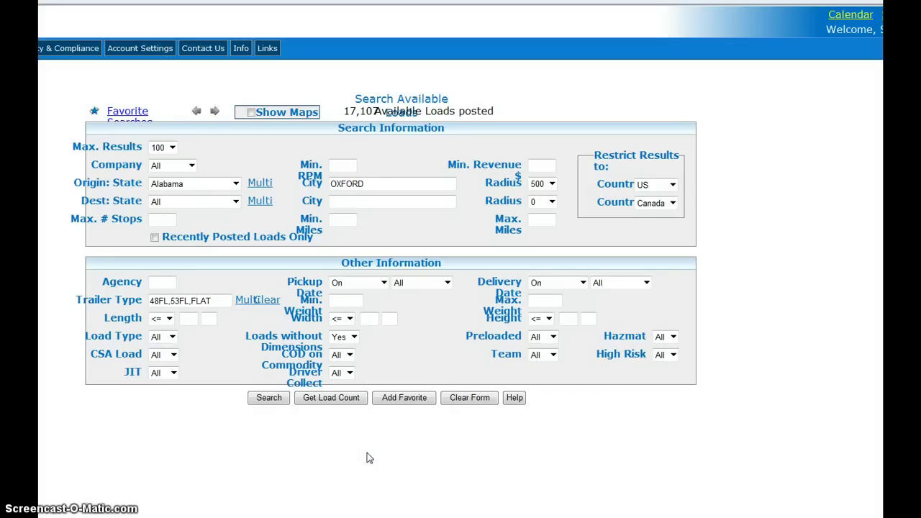
- Set the minimum RPM to 3 and the minimum revenue to 3000, and run the load search
{"action": "left_click", "coordinate": [348, 165]}
{"action": "type", "text": "3"}
{"action": "left_click", "coordinate": [284, 403]}
{"action": "left_click", "coordinate": [539, 166]}
{"action": "type", "text": "3000"}
{"action": "left_click", "coordinate": [454, 263]}
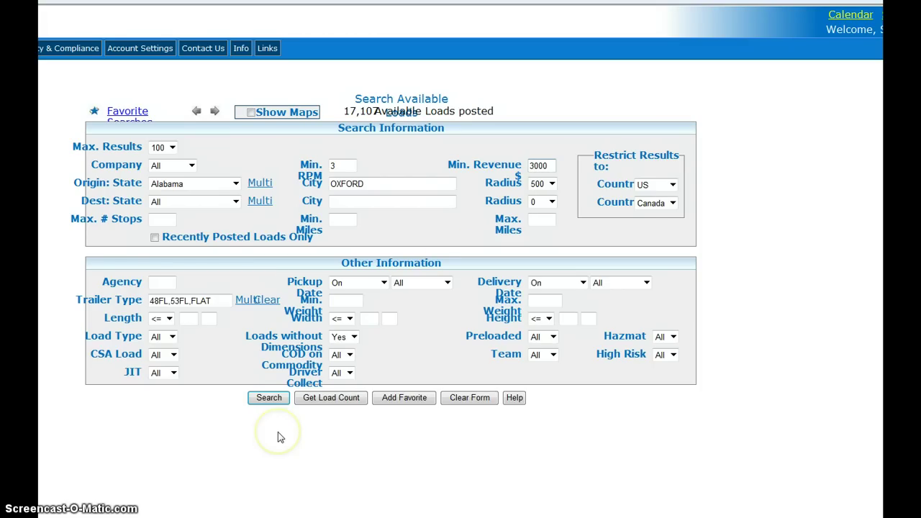
{"action": "left_click", "coordinate": [270, 398]}
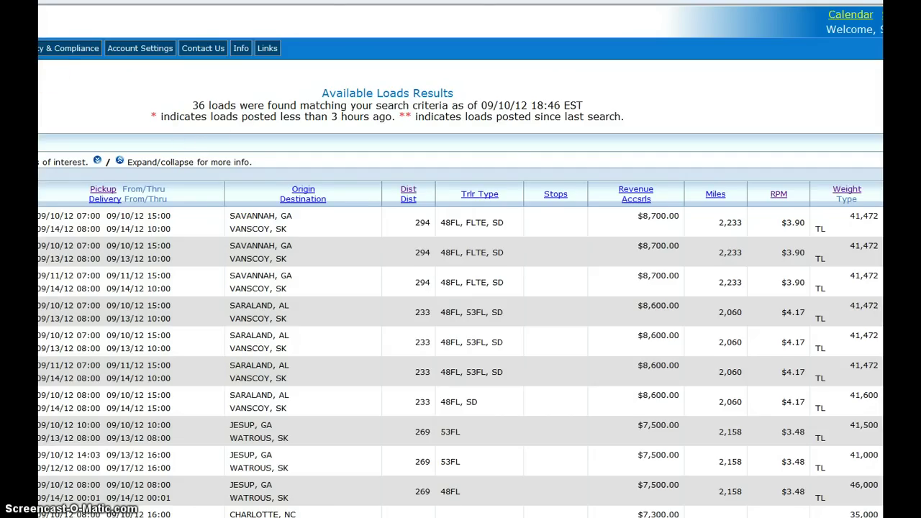
- Look through the available loads, comparing their origins, destinations, trailer types, revenue, miles and RPM
{"action": "scroll", "coordinate": [461, 288], "scroll_direction": "down", "scroll_amount": 1}
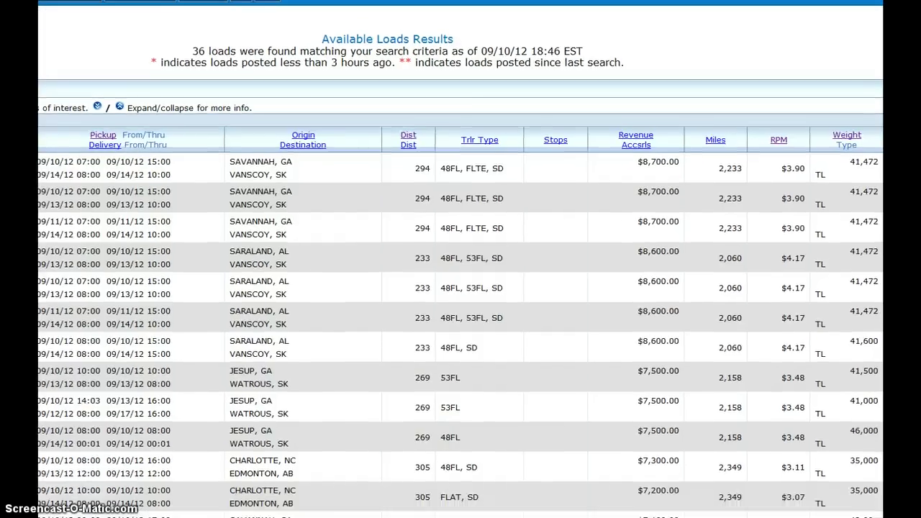
{"action": "scroll", "coordinate": [460, 288], "scroll_direction": "down", "scroll_amount": 1}
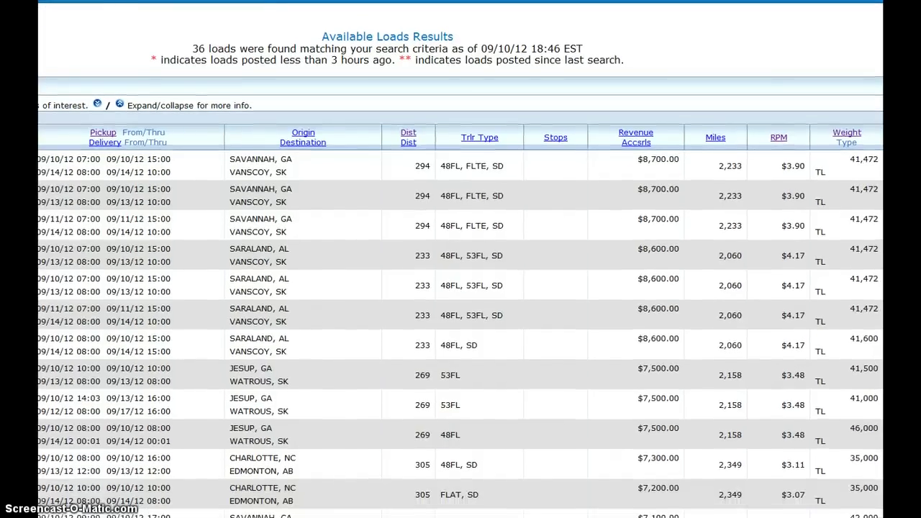
{"action": "scroll", "coordinate": [461, 288], "scroll_direction": "right", "scroll_amount": 3}
{"action": "scroll", "coordinate": [460, 288], "scroll_direction": "left", "scroll_amount": 4}
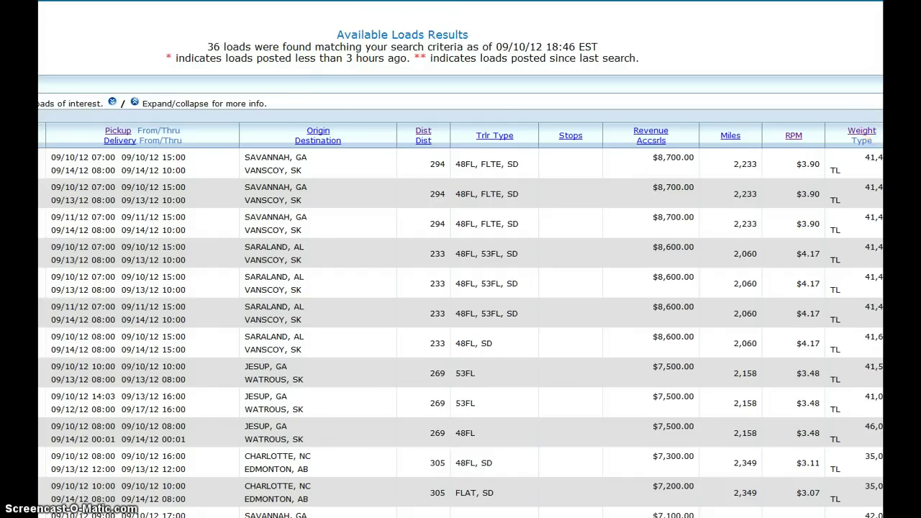
{"action": "scroll", "coordinate": [460, 288], "scroll_direction": "right", "scroll_amount": 1}
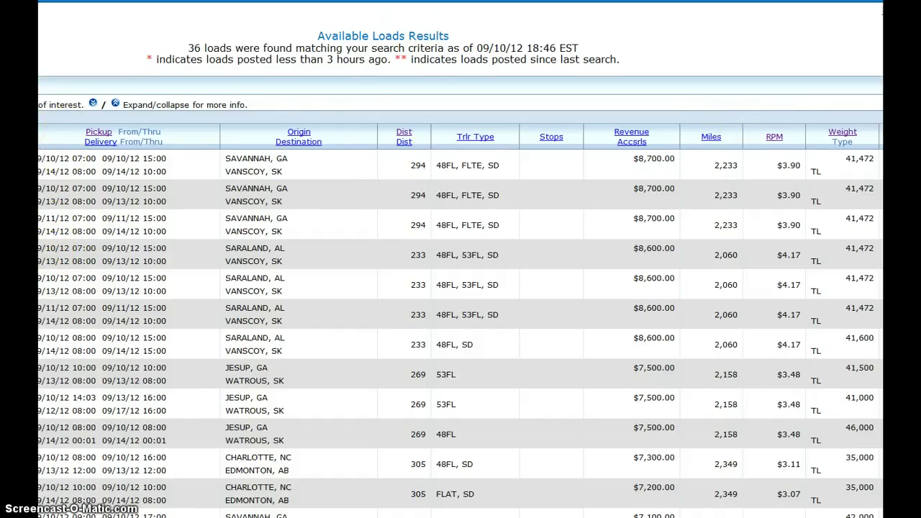
{"action": "scroll", "coordinate": [460, 288], "scroll_direction": "left", "scroll_amount": 1}
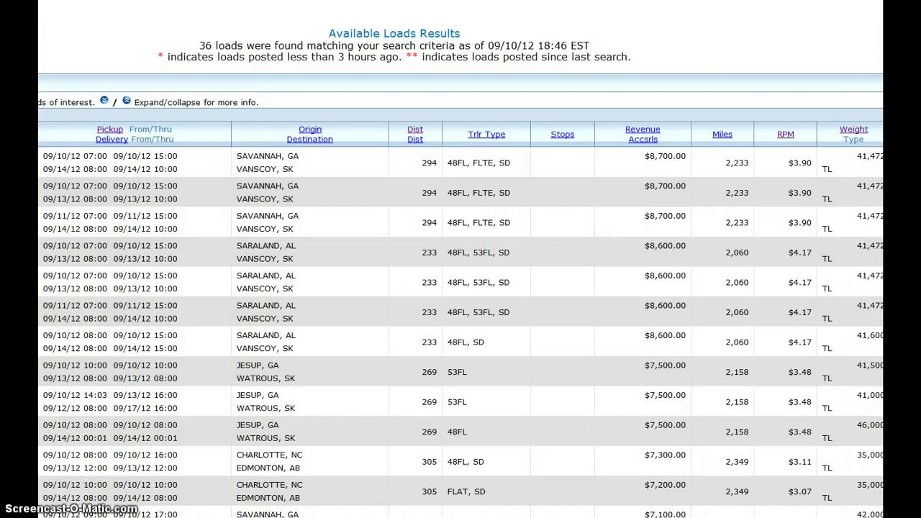
{"action": "scroll", "coordinate": [460, 288], "scroll_direction": "down", "scroll_amount": 3}
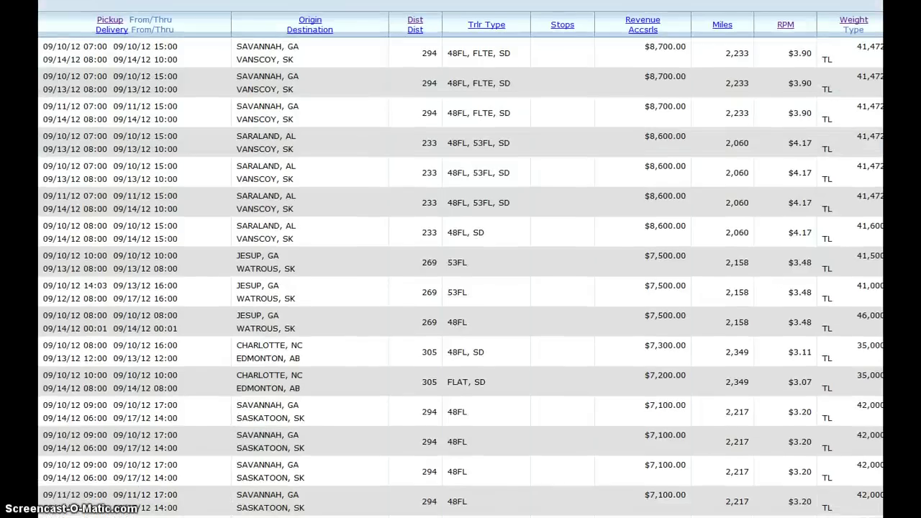
{"action": "scroll", "coordinate": [461, 259], "scroll_direction": "down", "scroll_amount": 3}
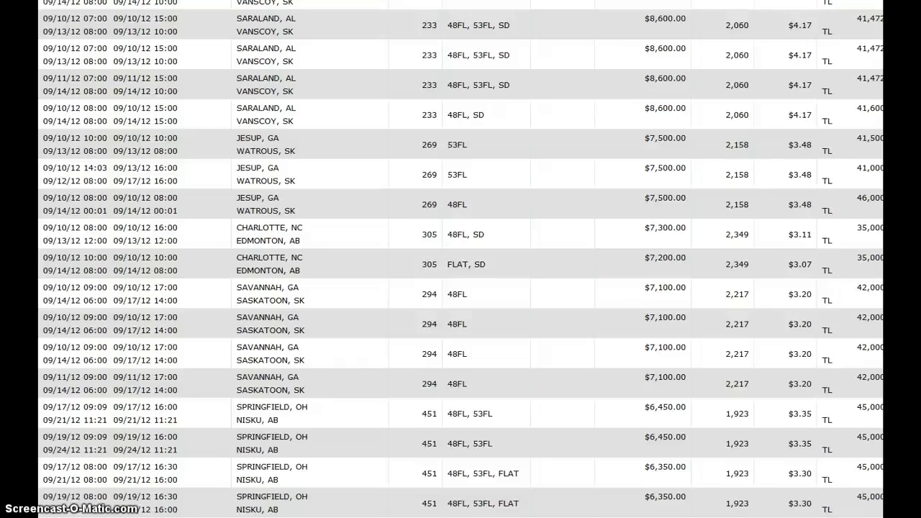
{"action": "scroll", "coordinate": [460, 259], "scroll_direction": "up", "scroll_amount": 4}
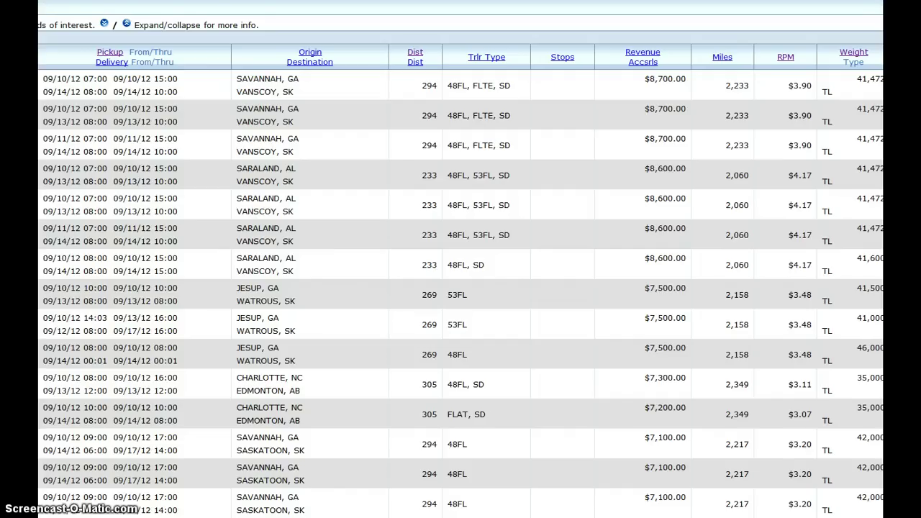
{"action": "scroll", "coordinate": [460, 259], "scroll_direction": "down", "scroll_amount": 3}
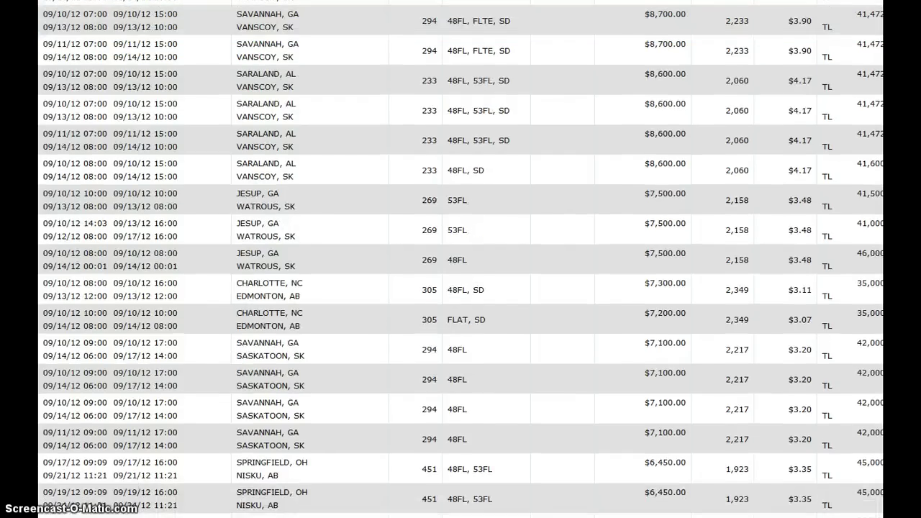
{"action": "scroll", "coordinate": [461, 259], "scroll_direction": "down", "scroll_amount": 3}
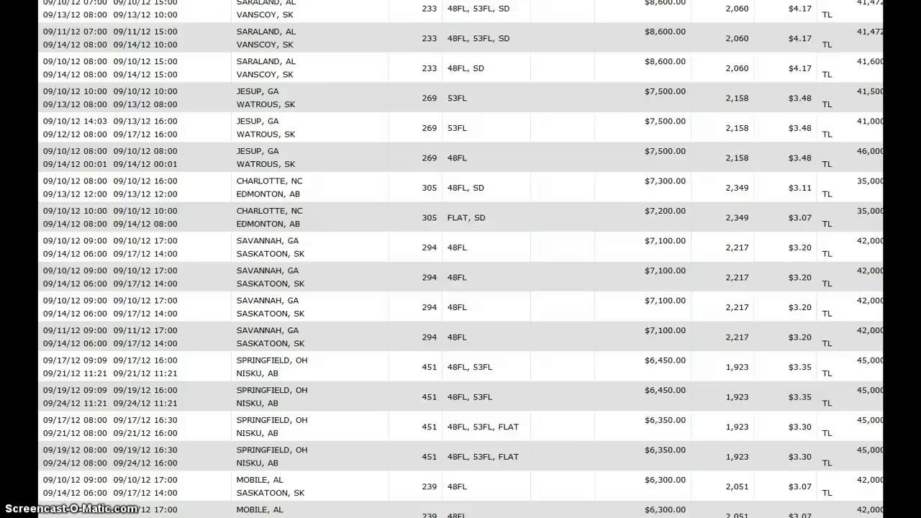
{"action": "scroll", "coordinate": [460, 259], "scroll_direction": "down", "scroll_amount": 2}
{"action": "scroll", "coordinate": [460, 259], "scroll_direction": "up", "scroll_amount": 4}
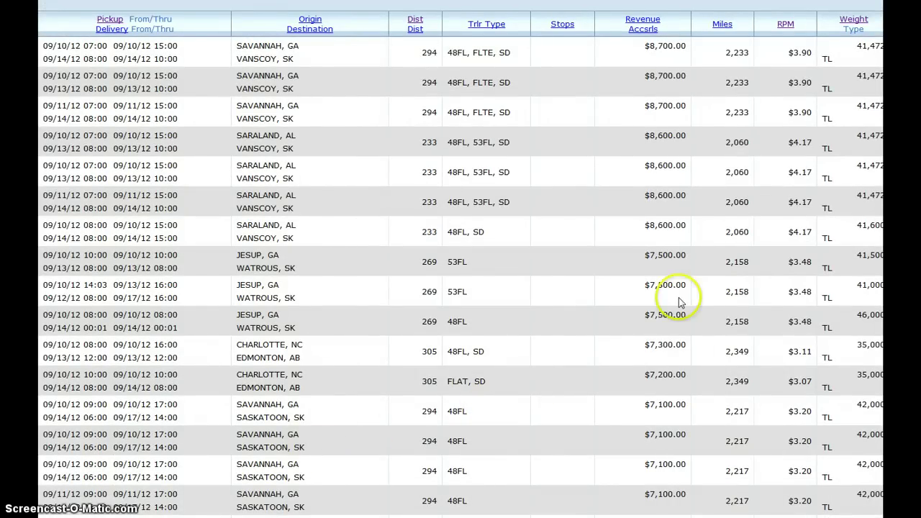
{"action": "scroll", "coordinate": [460, 259], "scroll_direction": "down", "scroll_amount": 4}
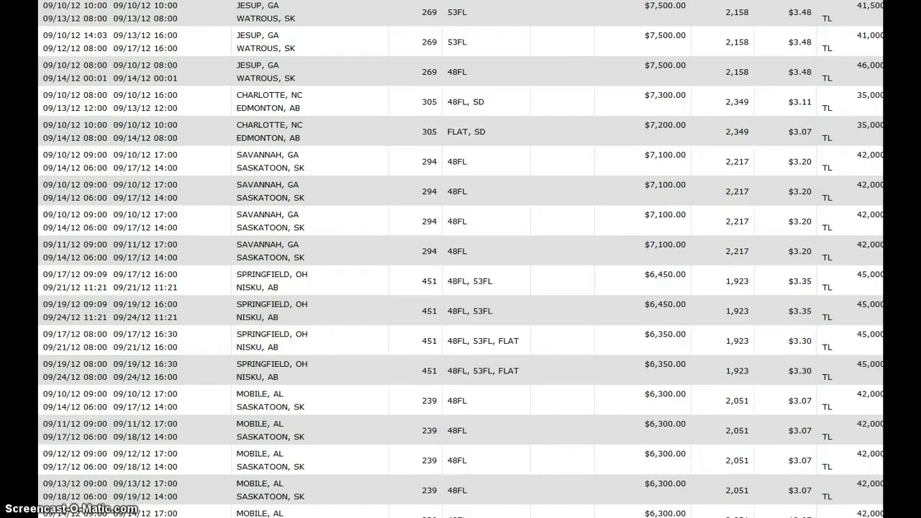
{"action": "scroll", "coordinate": [460, 259], "scroll_direction": "down", "scroll_amount": 5}
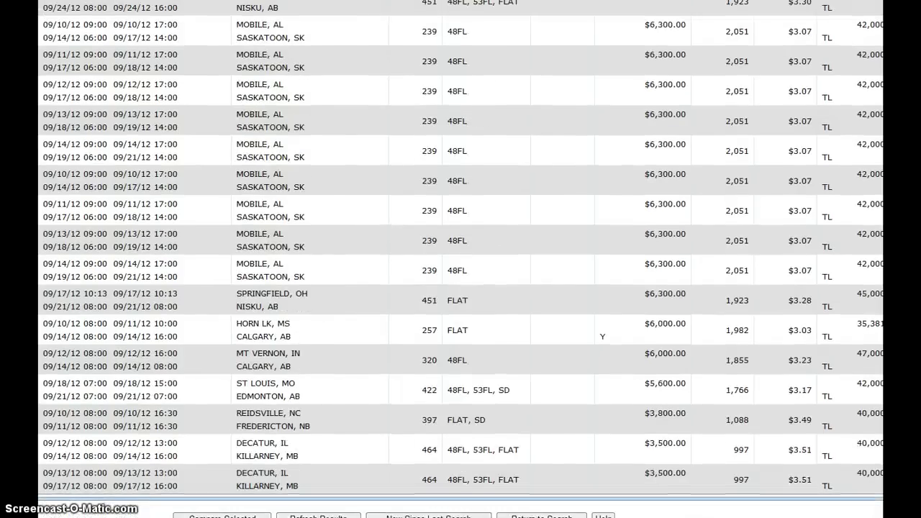
{"action": "scroll", "coordinate": [572, 174], "scroll_direction": "up", "scroll_amount": 10}
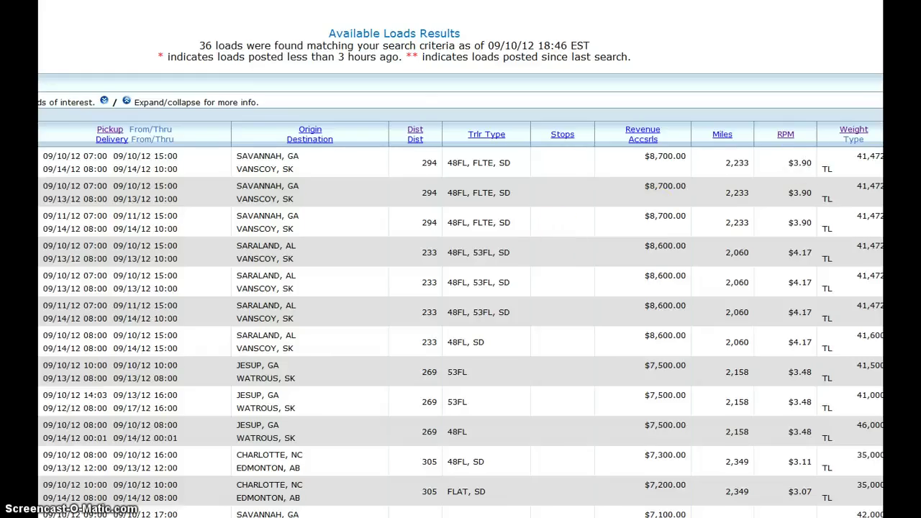
{"action": "scroll", "coordinate": [461, 259], "scroll_direction": "down", "scroll_amount": 10}
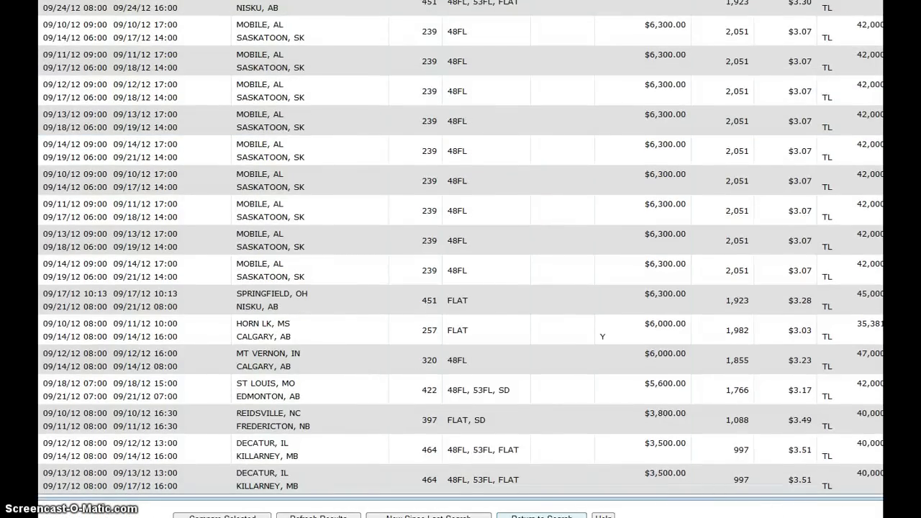
- Return to the search form and set the destination state to Ontario
{"action": "left_click", "coordinate": [541, 516]}
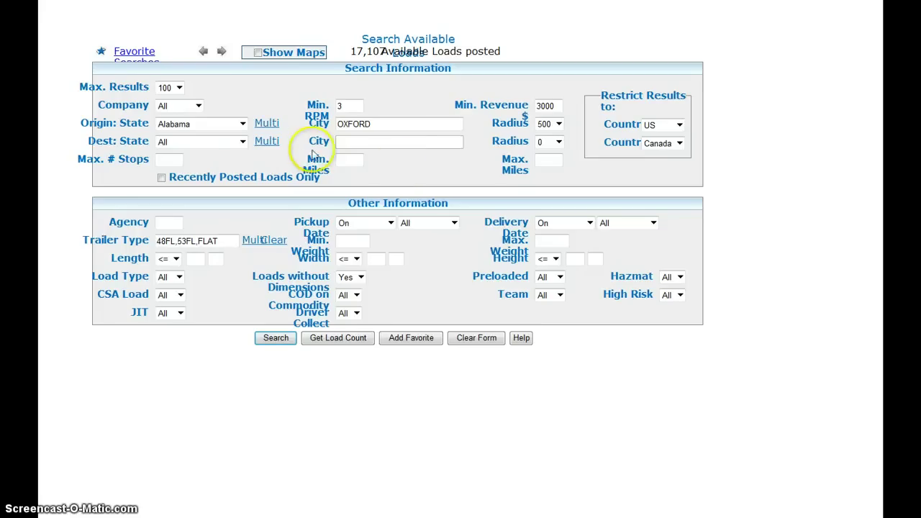
{"action": "left_click", "coordinate": [243, 143]}
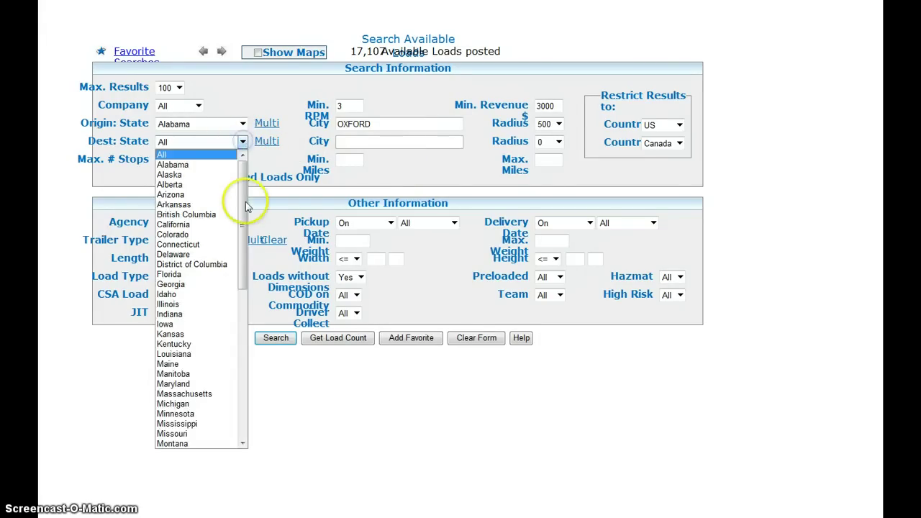
{"action": "left_click_drag", "start_coordinate": [243, 212], "coordinate": [238, 353]}
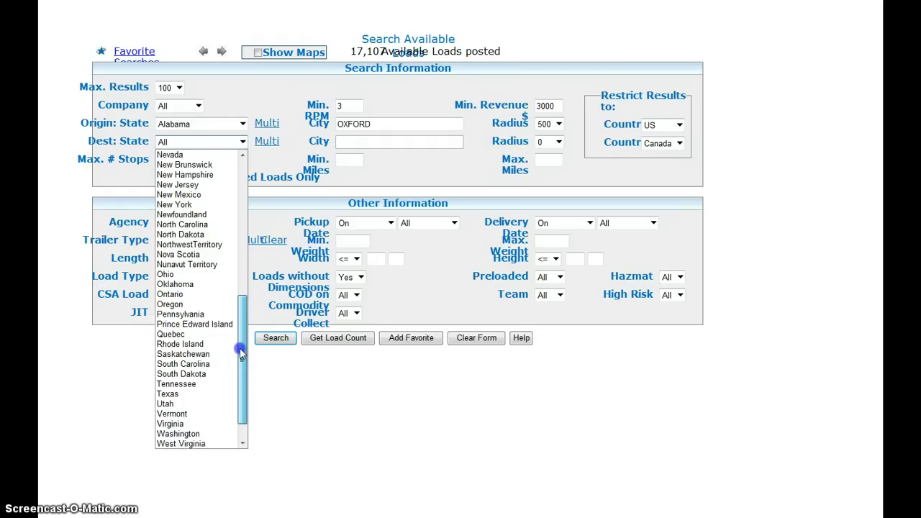
{"action": "left_click", "coordinate": [212, 298]}
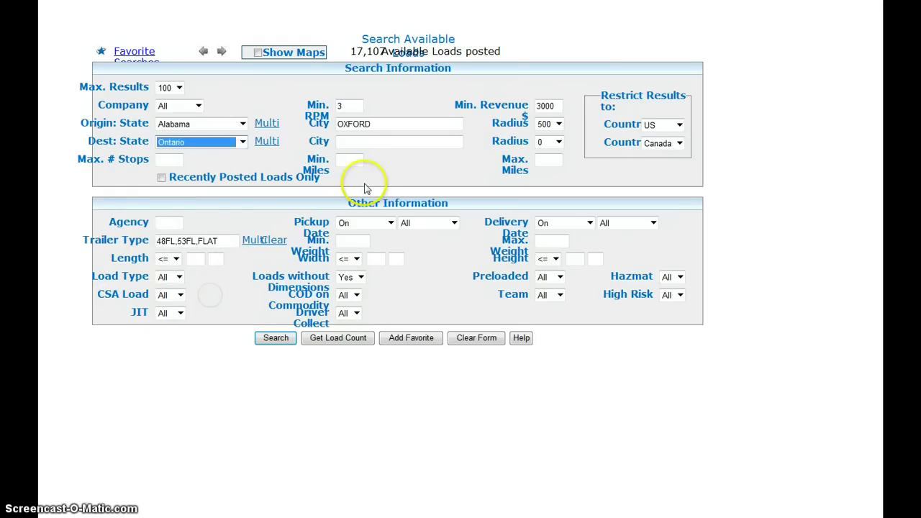
- Set the destination city to TORONTO with a destination radius of 100
{"action": "left_click", "coordinate": [370, 141]}
{"action": "type", "text": "torONTO"}
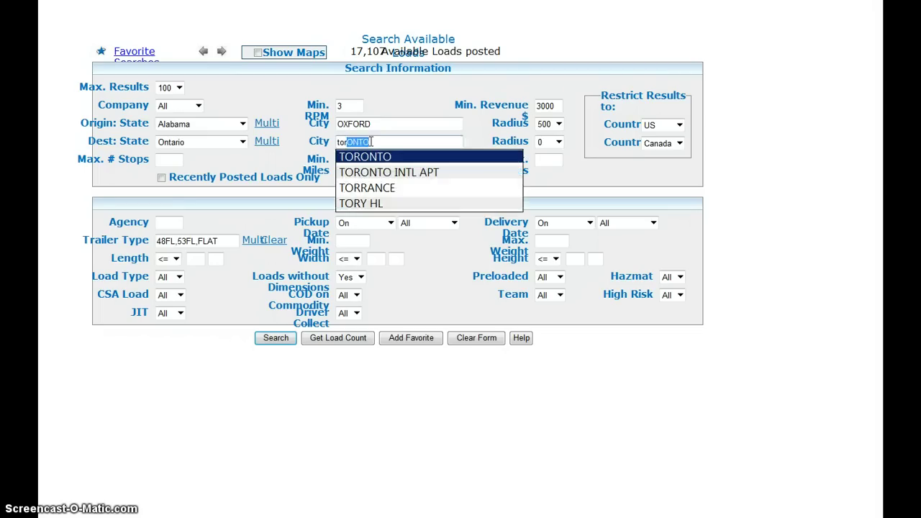
{"action": "left_click", "coordinate": [374, 152]}
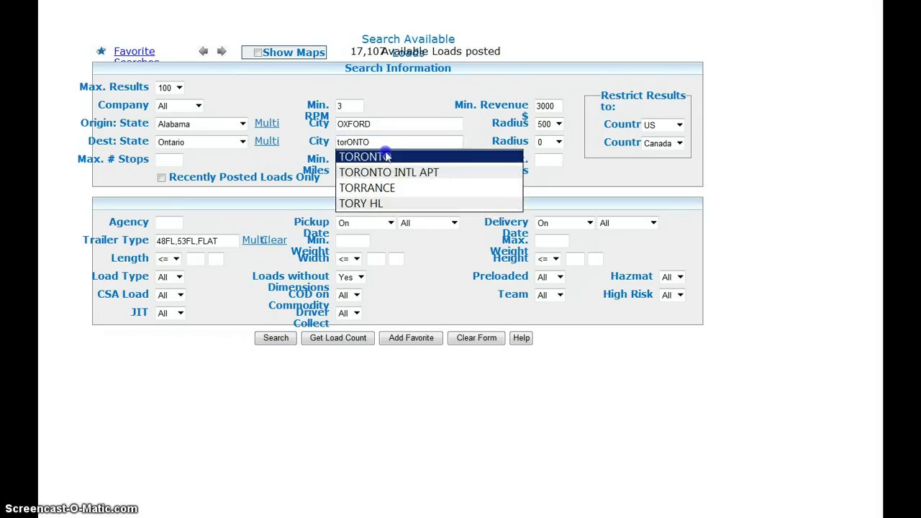
{"action": "left_click", "coordinate": [558, 143]}
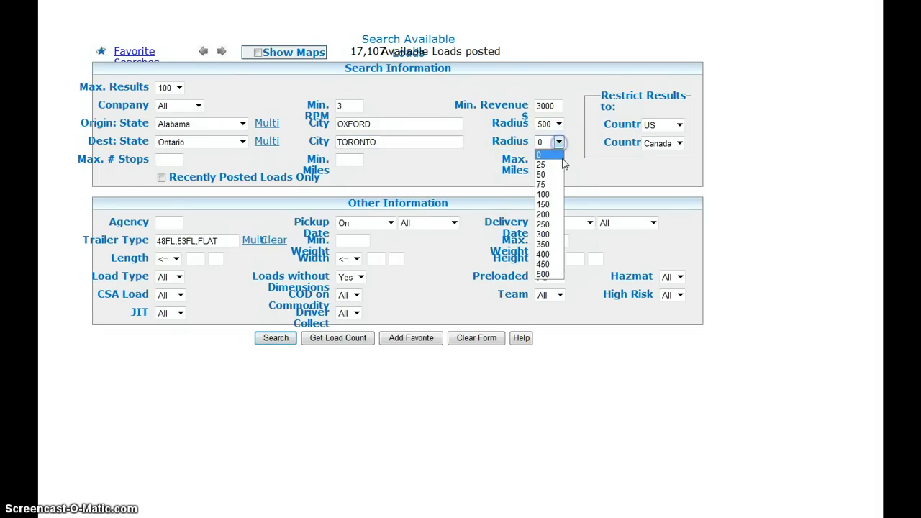
{"action": "left_click", "coordinate": [553, 194]}
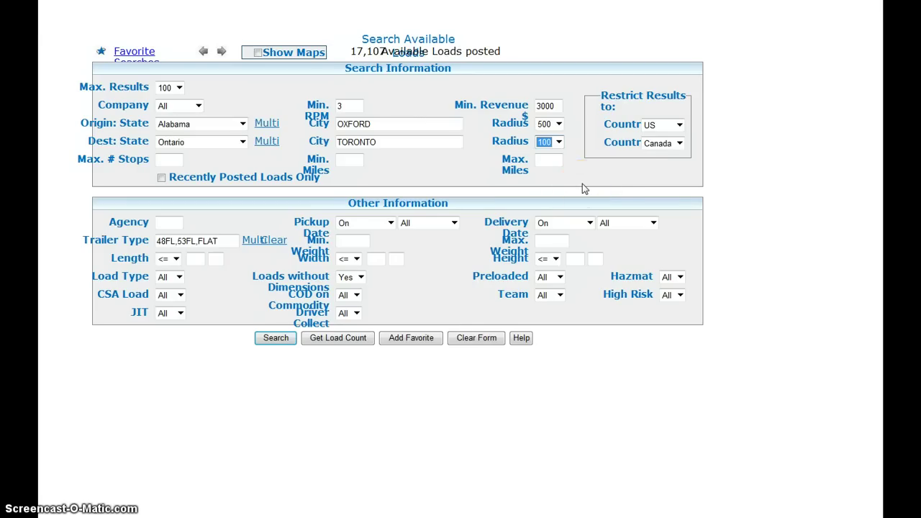
- Set the minimum revenue to 2000 and run the search for loads to the Toronto area
{"action": "left_click", "coordinate": [279, 340]}
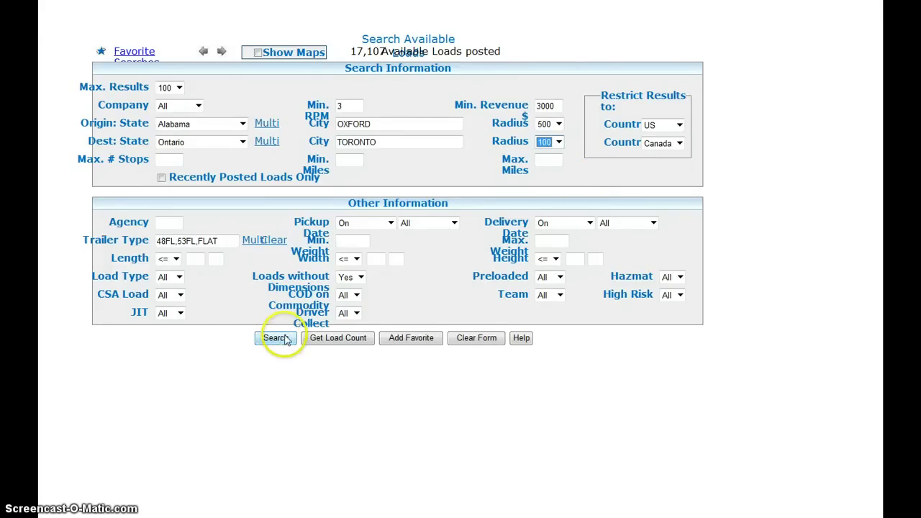
{"action": "left_click", "coordinate": [554, 106]}
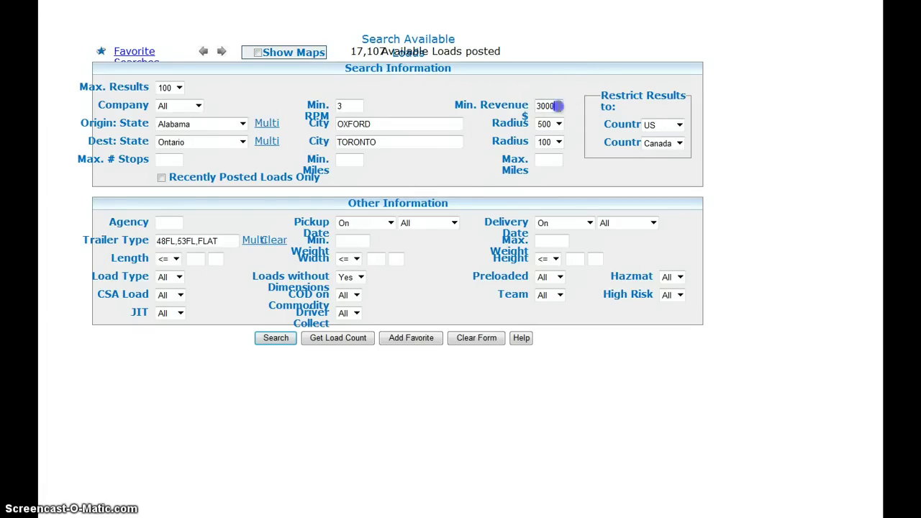
{"action": "key", "text": "BackSpace"}
{"action": "key", "text": "BackSpace"}
{"action": "key", "text": "BackSpace"}
{"action": "key", "text": "BackSpace"}
{"action": "type", "text": "2000"}
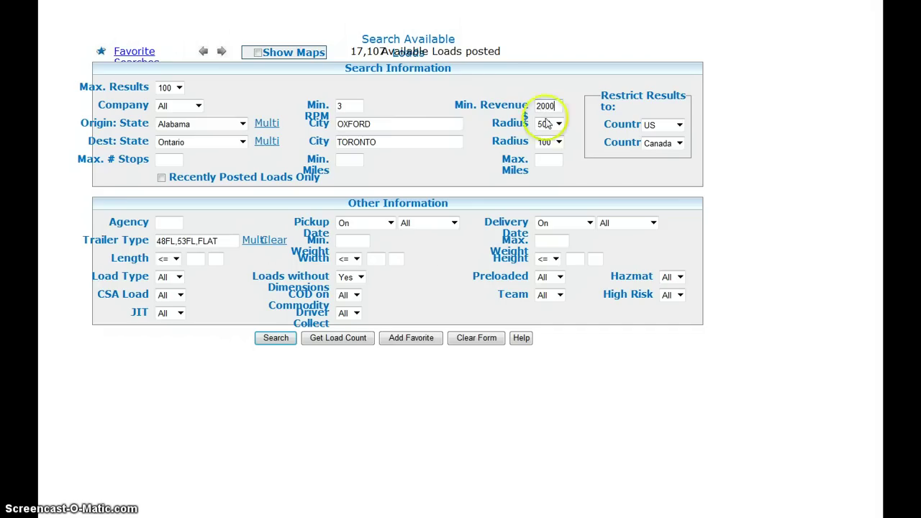
{"action": "left_click", "coordinate": [291, 343]}
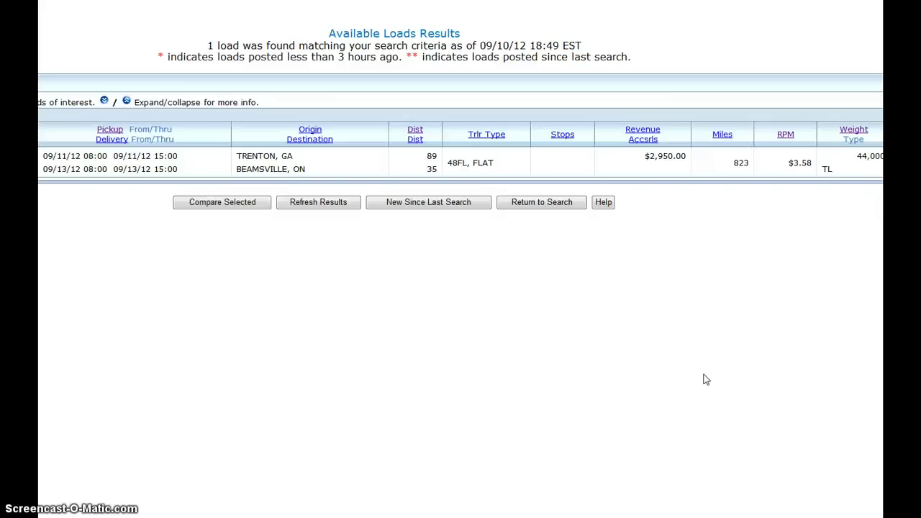
{"action": "left_click", "coordinate": [572, 378]}
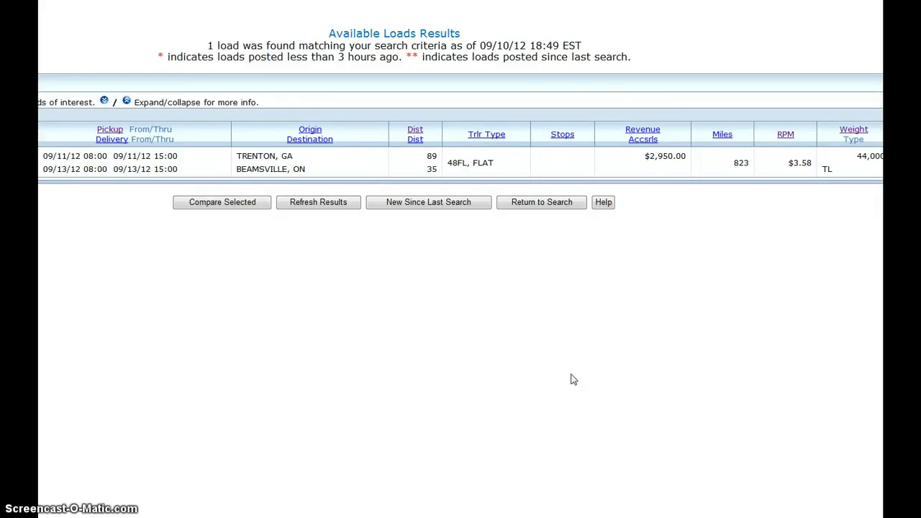